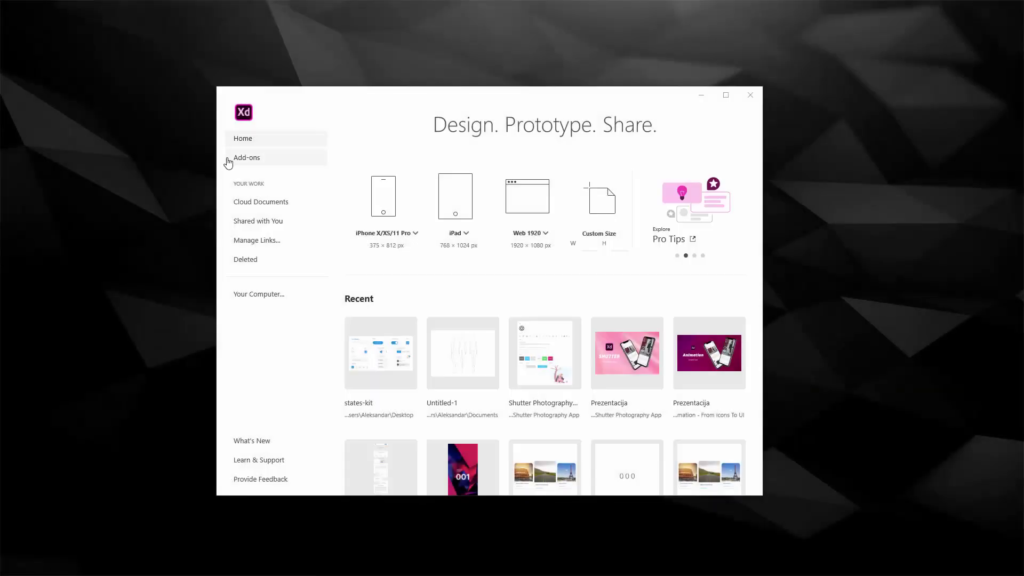
- Open the Add-ons page from the XD welcome screen sidebar to show Editors' Choice plugins
left_click(248, 160)
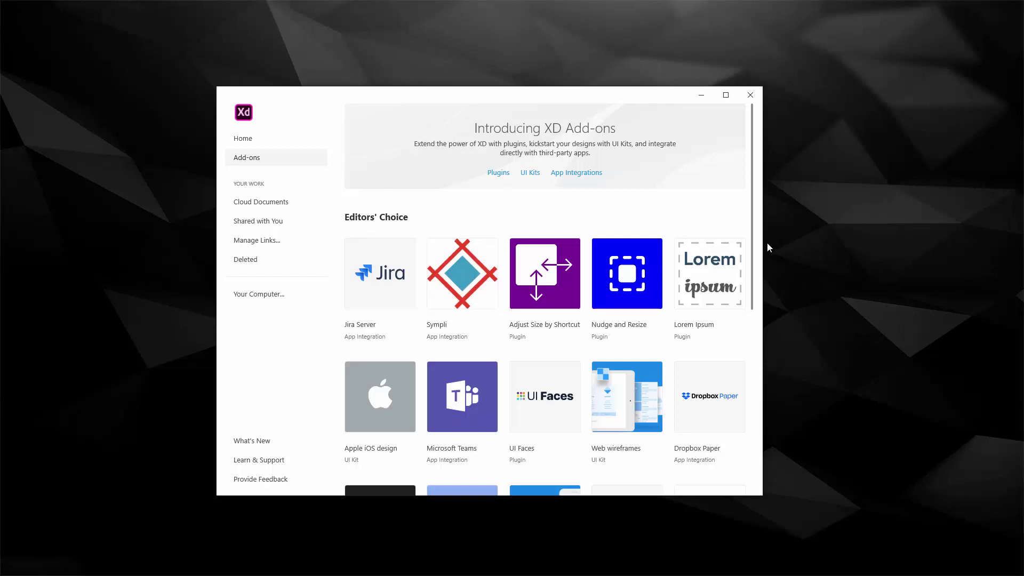
scroll(694, 295, "down", 5)
scroll(696, 299, "down", 2)
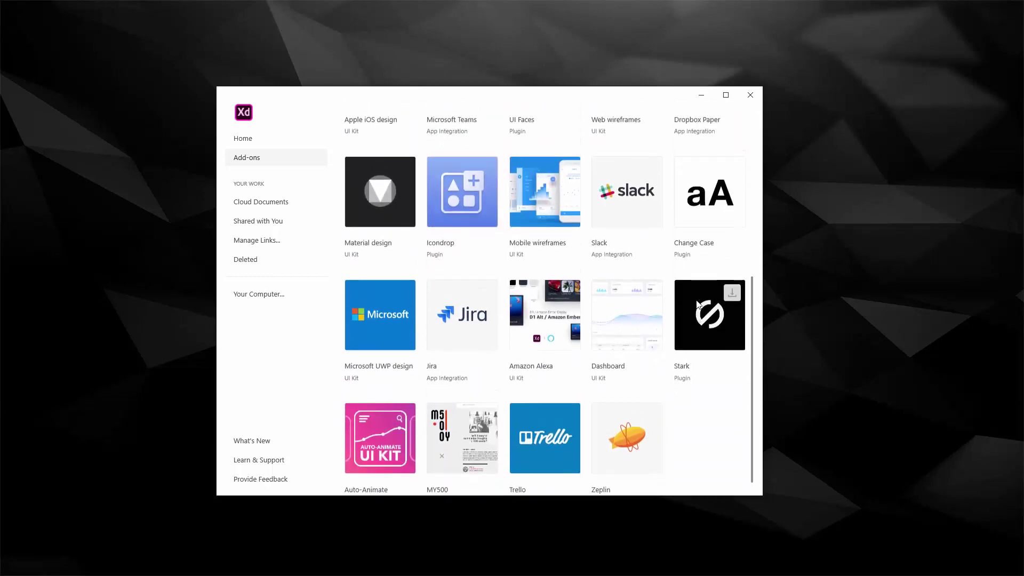
scroll(697, 302, "up", 5)
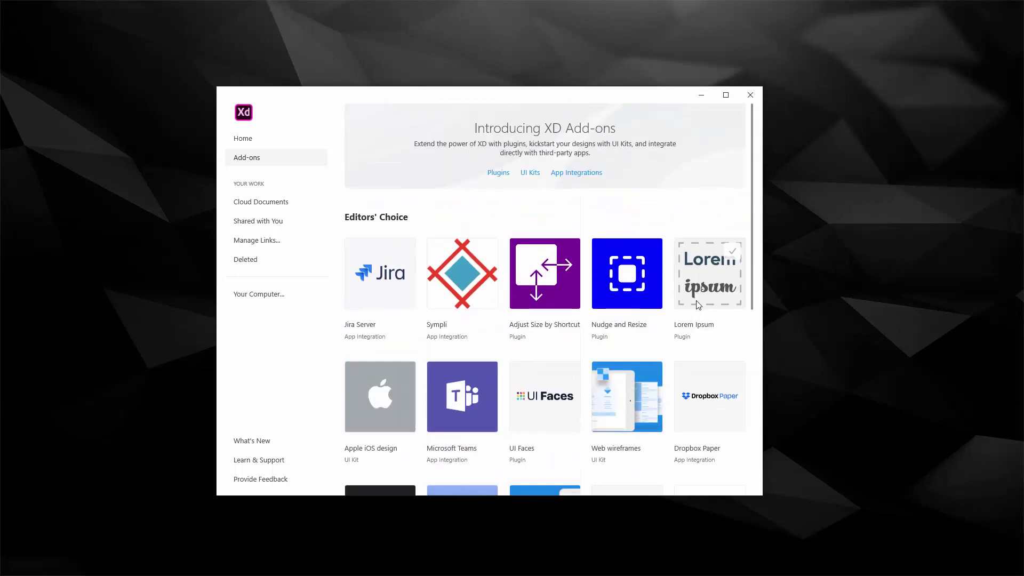